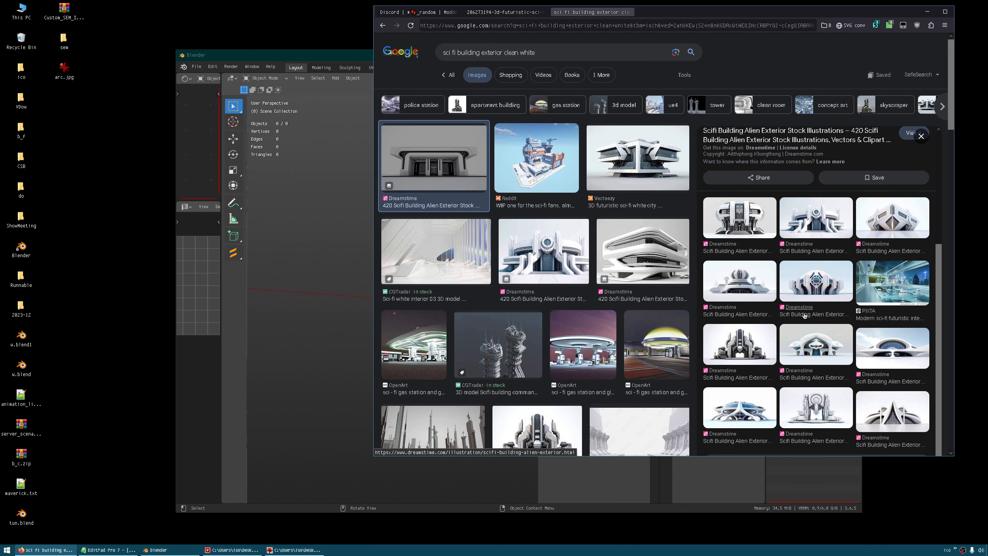
Browse the sci-fi building image results, then view the reference picture arc.jpg from the desktop
{"action": "scroll", "coordinate": [555, 365], "scroll_direction": "down", "scroll_amount": 8}
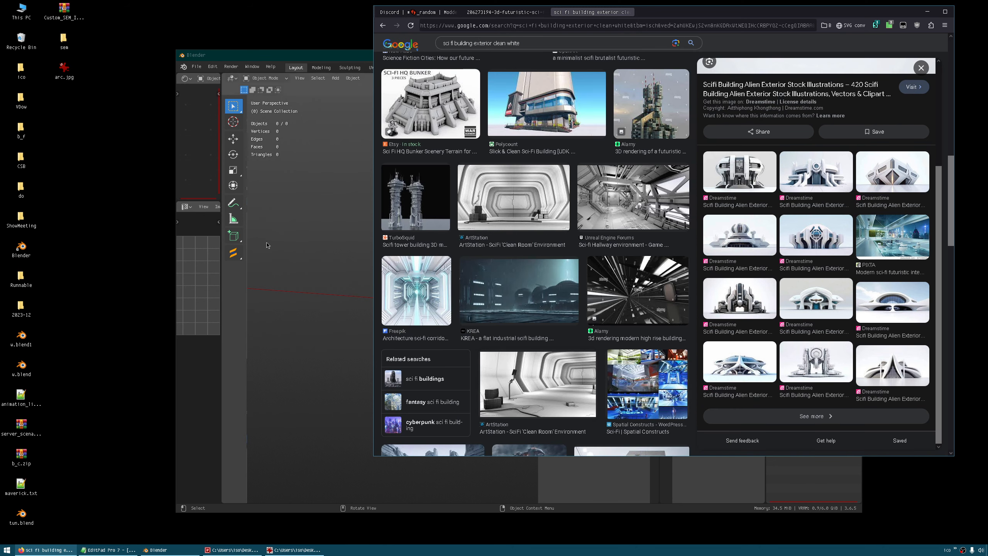
{"action": "left_click", "coordinate": [74, 74]}
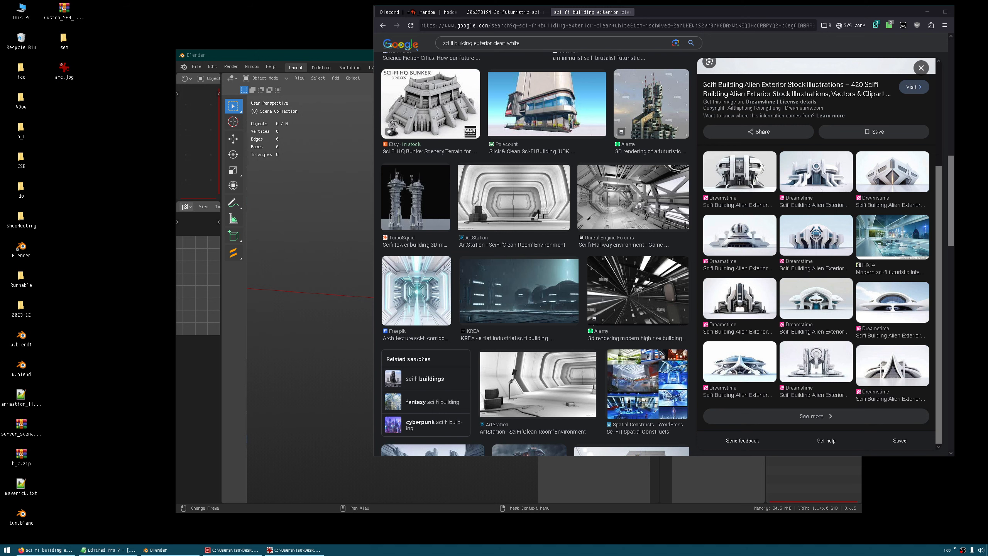
{"action": "left_click_drag", "start_coordinate": [491, 0], "coordinate": [563, 47]}
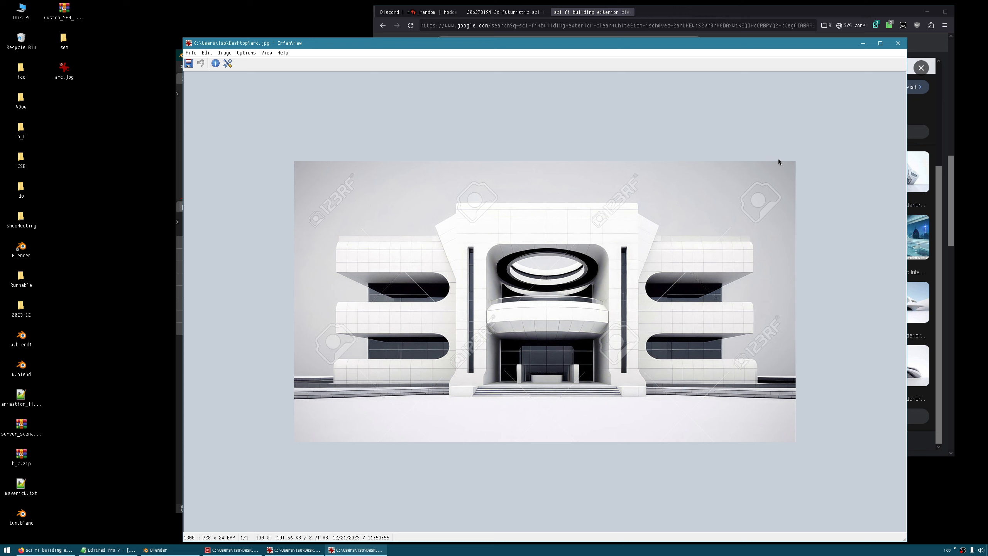
{"action": "left_click", "coordinate": [897, 44]}
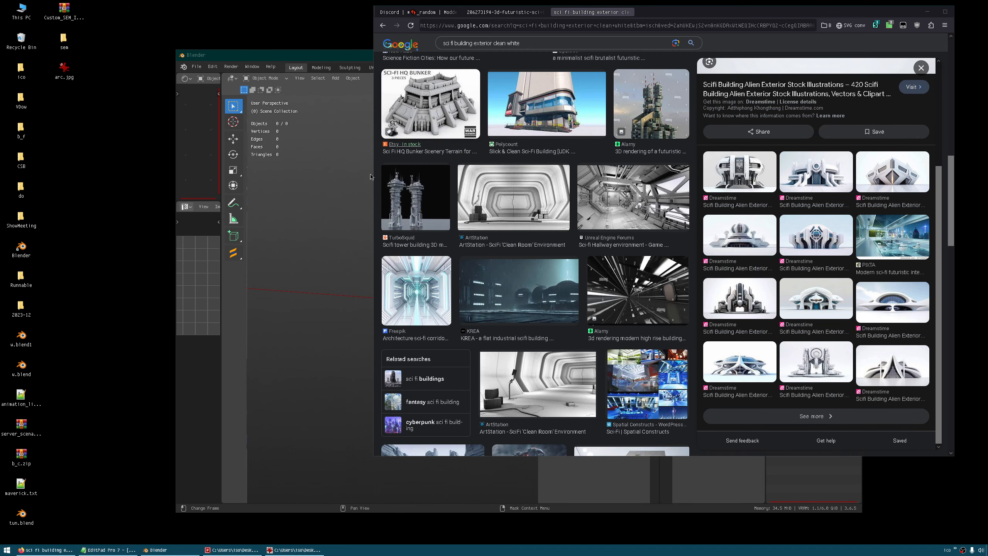
Switch to Blender in a maximized window and check in the preferences that the Import Images as Planes add-on is enabled
{"action": "left_click", "coordinate": [316, 55]}
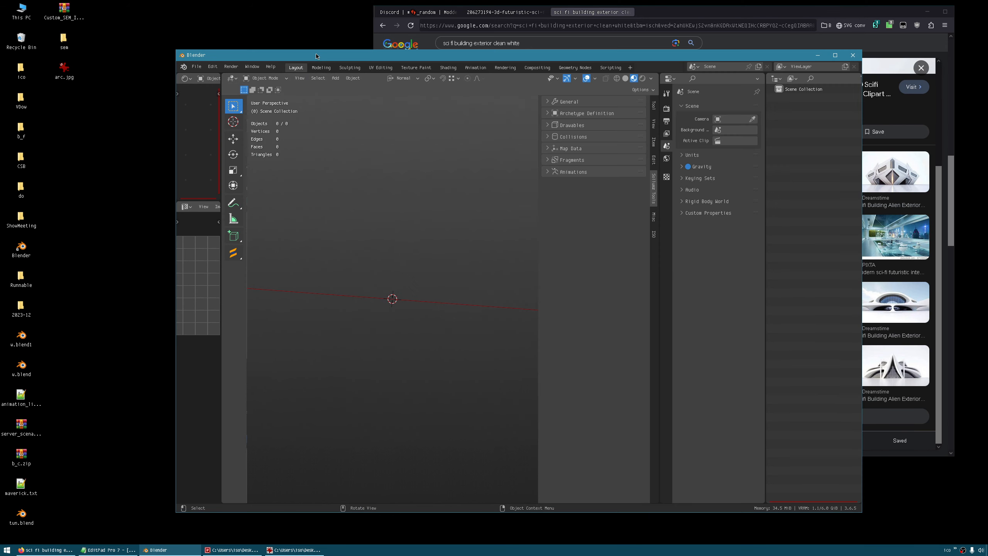
{"action": "double_click", "coordinate": [316, 54]}
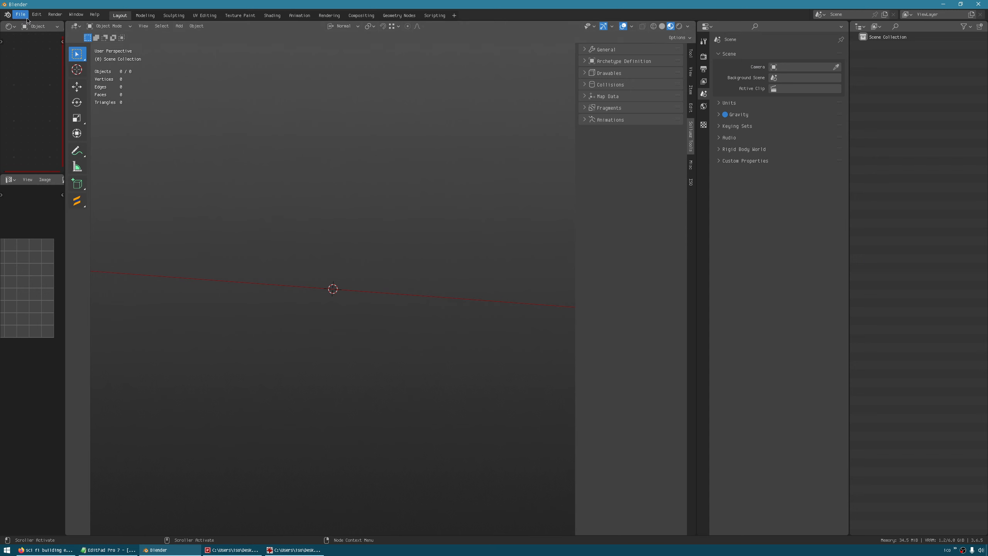
{"action": "middle_click_drag", "start_coordinate": [285, 264], "coordinate": [315, 298]}
{"action": "left_click", "coordinate": [36, 15]}
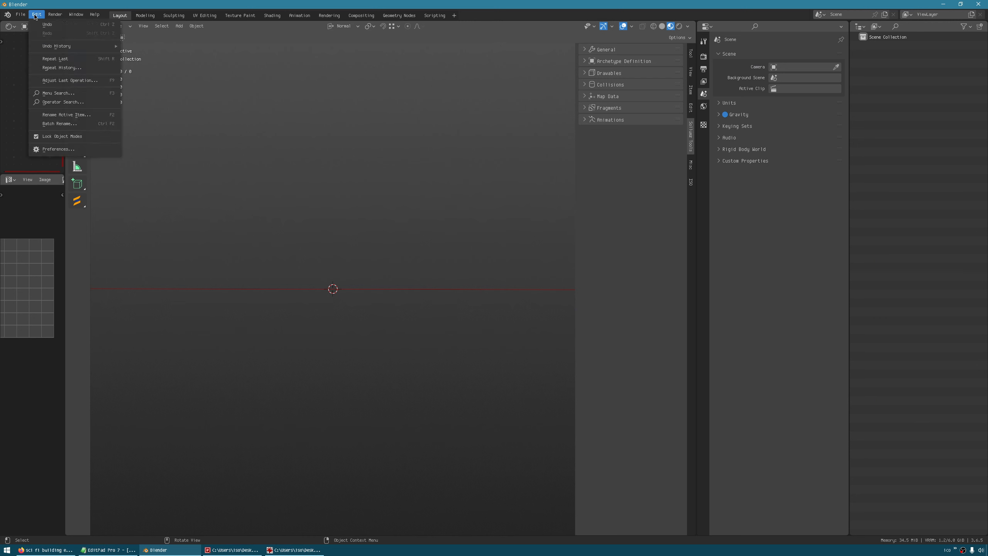
{"action": "left_click", "coordinate": [59, 149]}
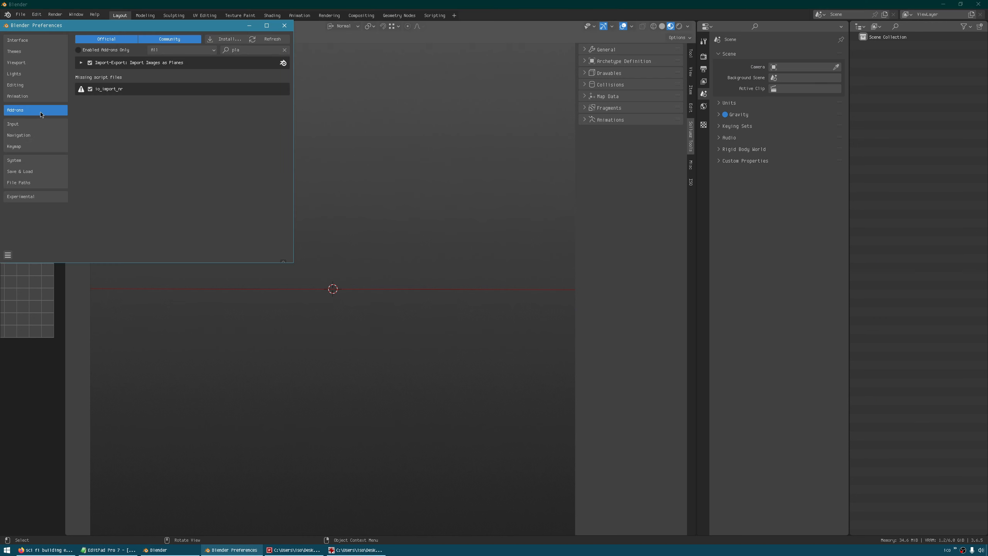
{"action": "left_click", "coordinate": [237, 50]}
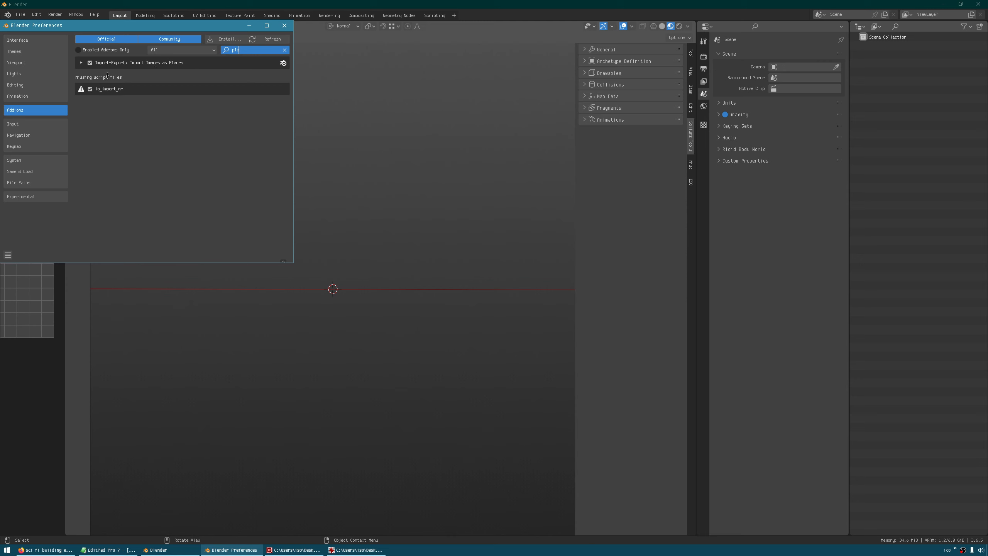
{"action": "left_click", "coordinate": [285, 26]}
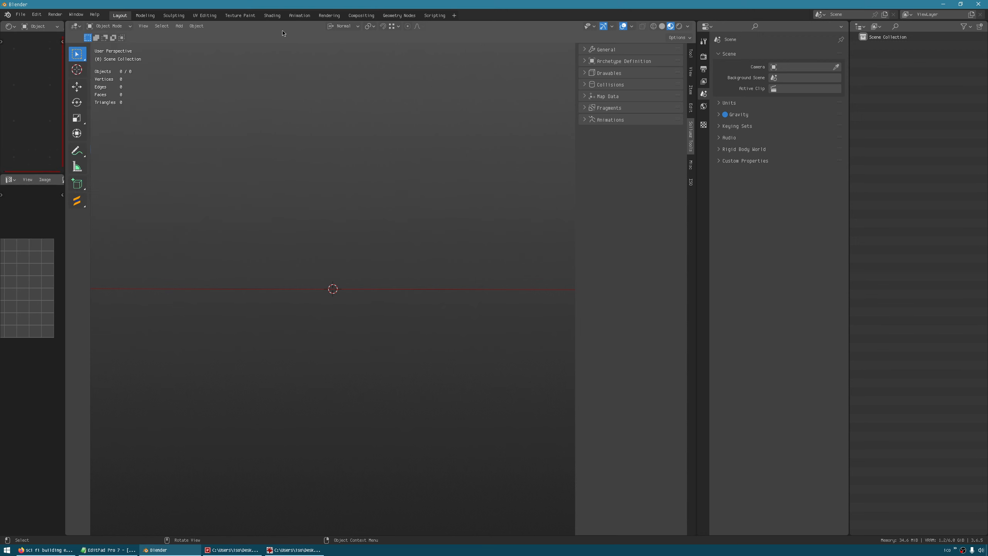
Import arc.jpg from the Desktop folder into the scene as an image plane
{"action": "left_click", "coordinate": [180, 27]}
{"action": "mouse_move", "coordinate": [218, 132]}
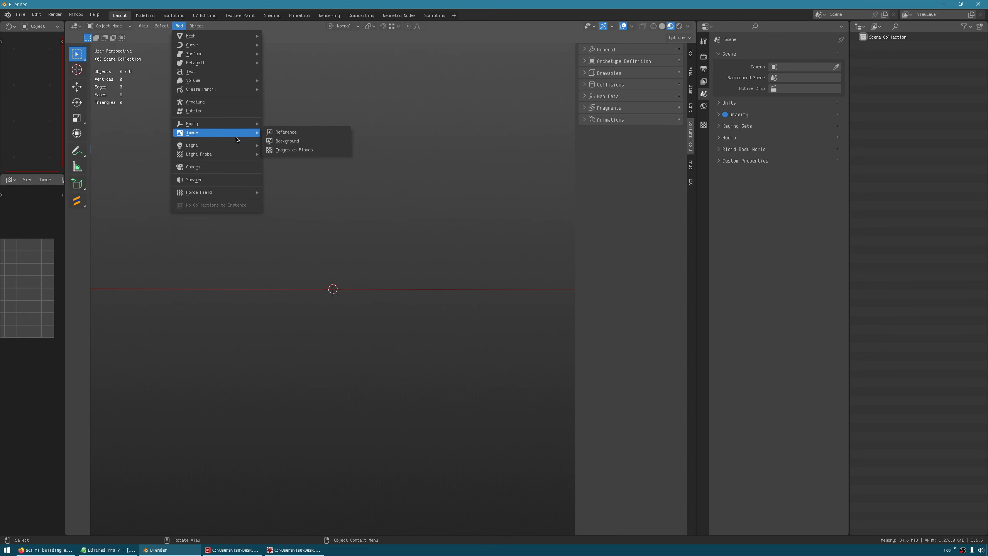
{"action": "left_click", "coordinate": [300, 150]}
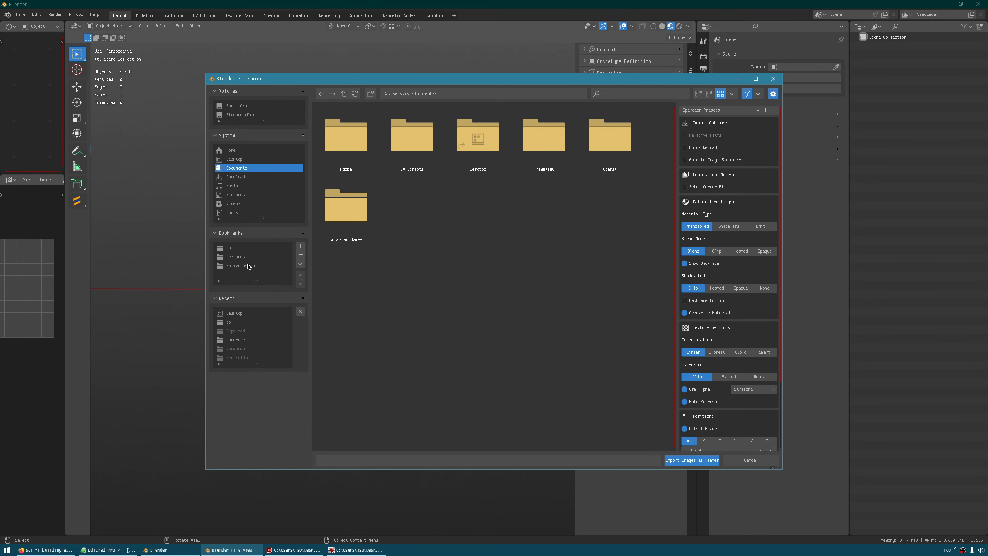
{"action": "left_click", "coordinate": [244, 159]}
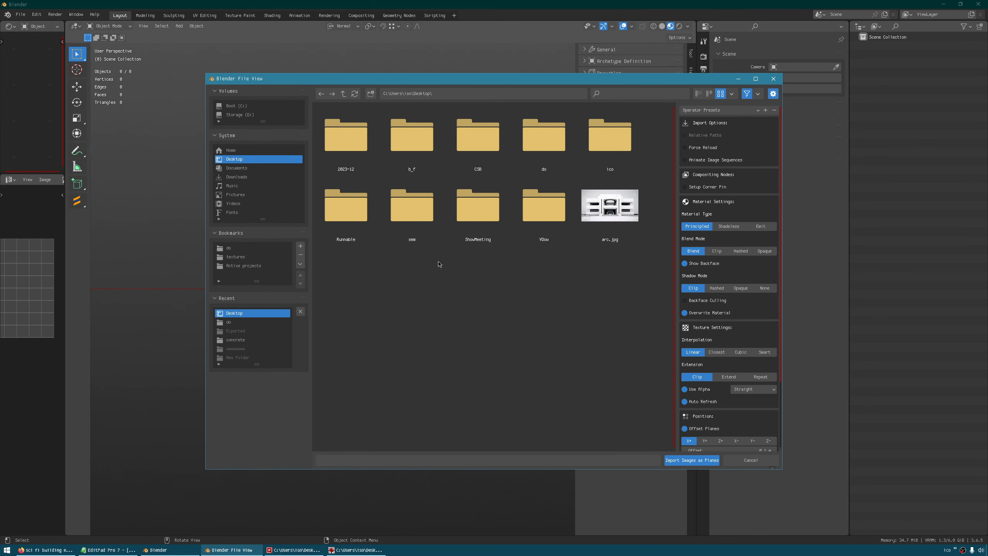
{"action": "double_click", "coordinate": [603, 213]}
Rotate the image plane exactly 90° about the X axis so that it stands upright
{"action": "middle_click_drag", "start_coordinate": [402, 281], "coordinate": [428, 308]}
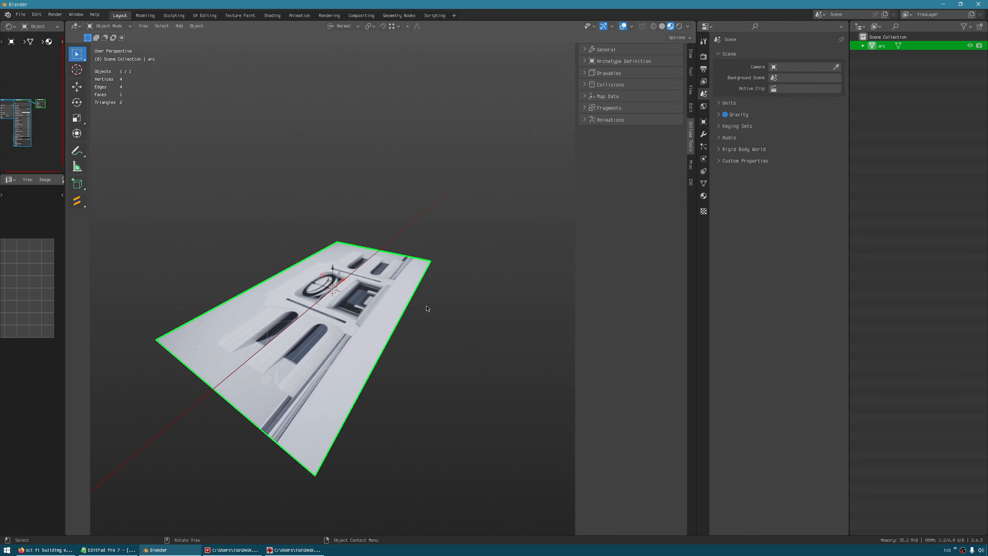
{"action": "key", "text": "r"}
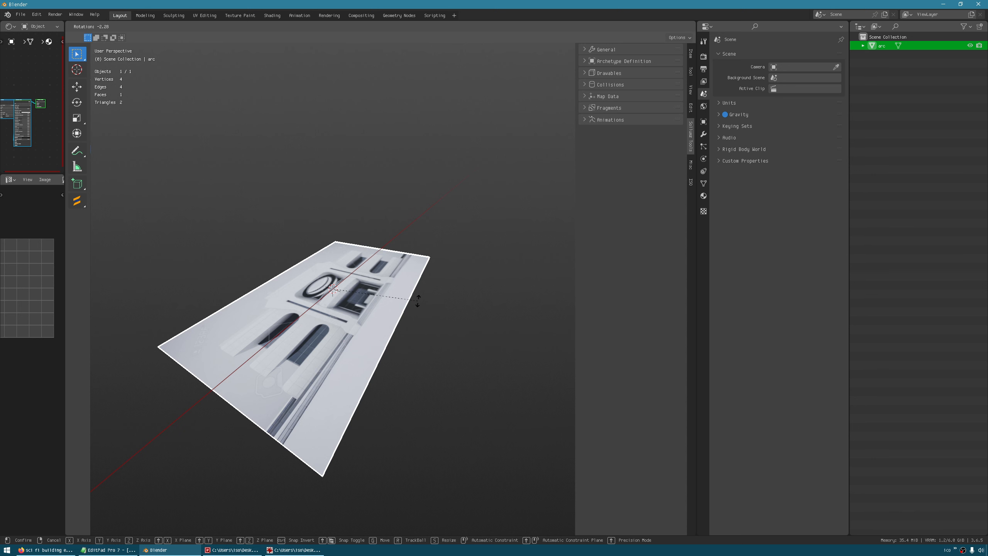
{"action": "key", "text": "x"}
{"action": "key", "text": "x"}
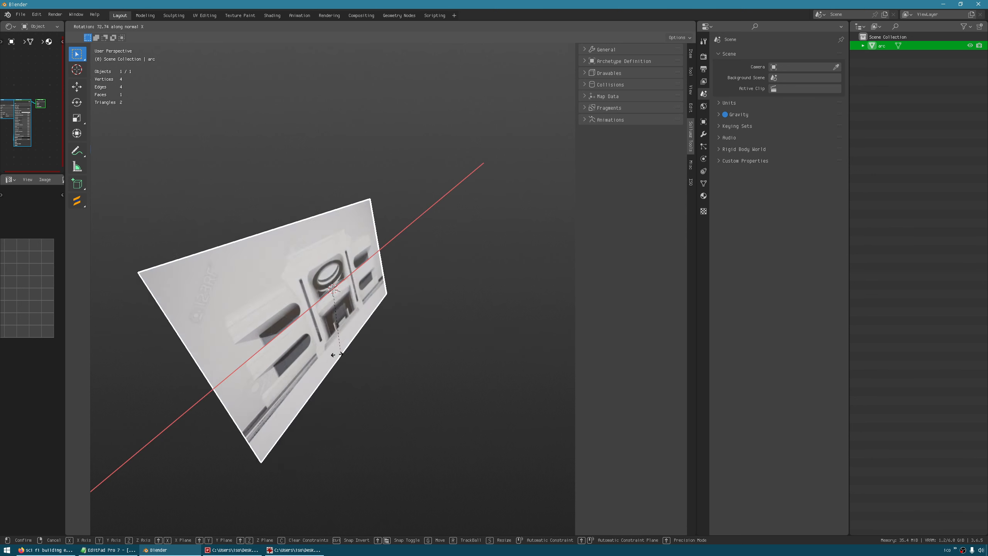
{"action": "left_click", "coordinate": [337, 353]}
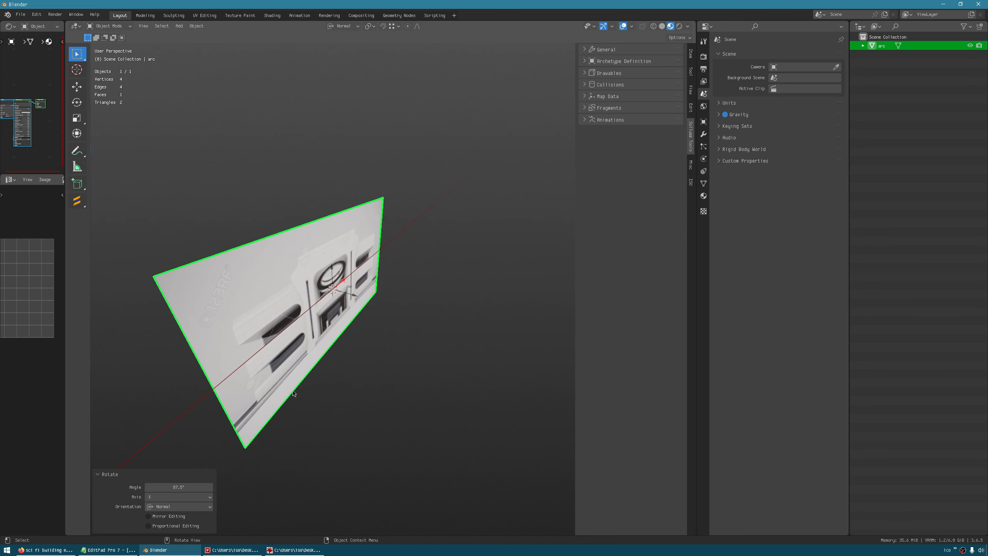
{"action": "left_click", "coordinate": [186, 487]}
{"action": "type", "text": "90"}
{"action": "key", "text": "Return"}
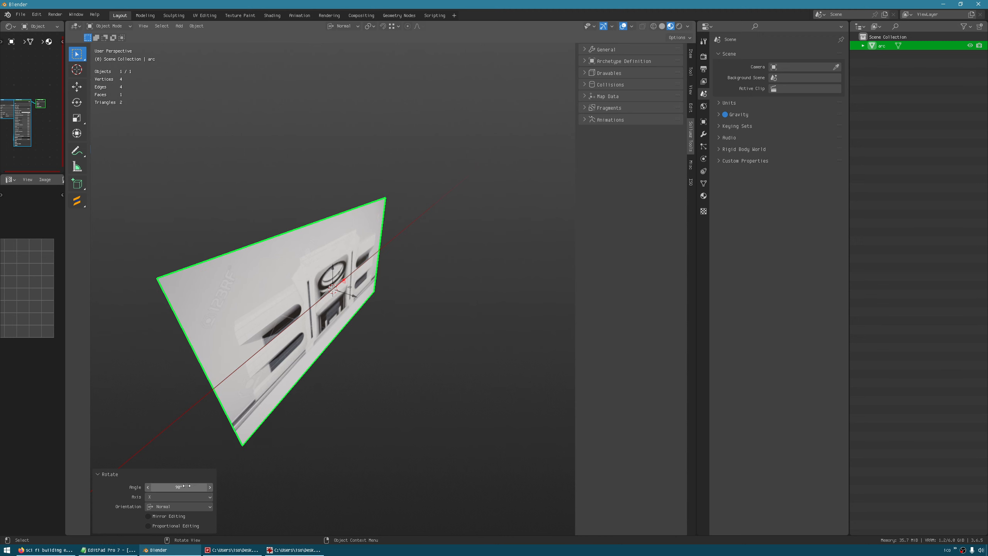
Set the 3D viewport's focal length to 70 mm
{"action": "middle_click_drag", "start_coordinate": [203, 381], "coordinate": [373, 285]}
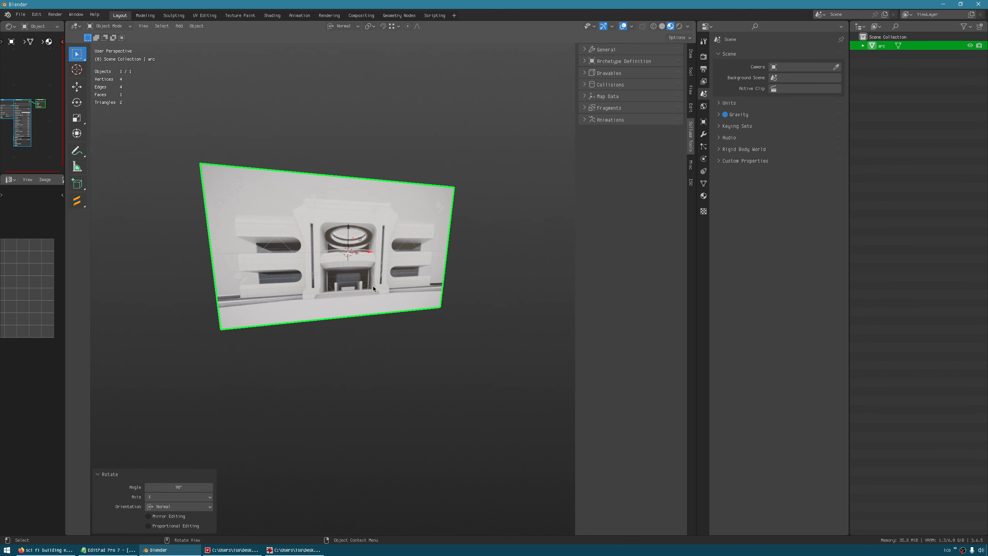
{"action": "left_click", "coordinate": [691, 70]}
{"action": "left_click", "coordinate": [691, 53]}
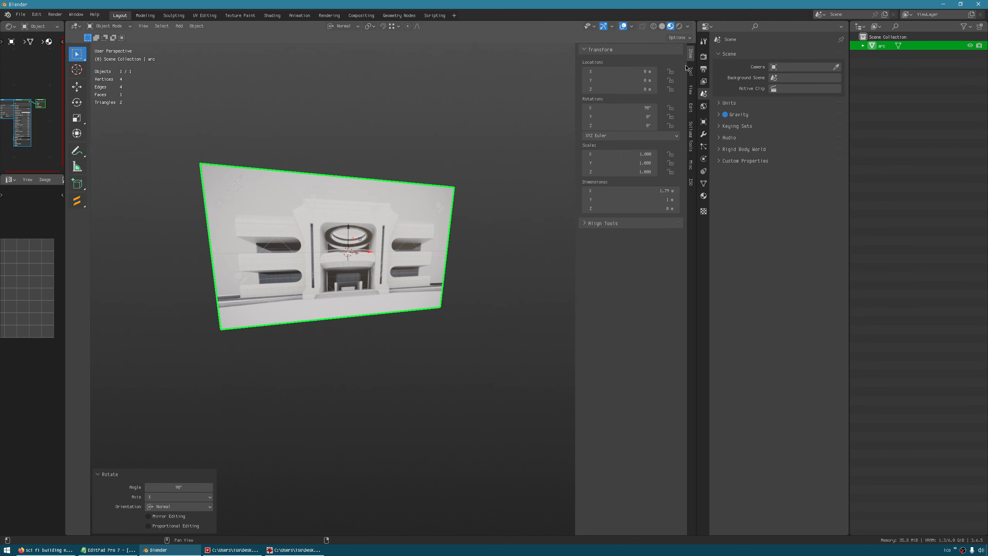
{"action": "left_click", "coordinate": [691, 90]}
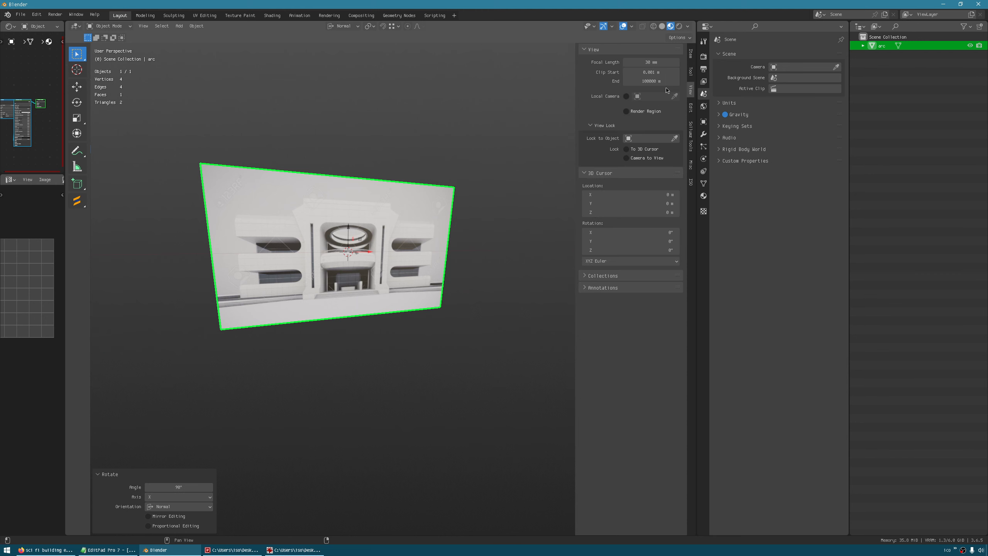
{"action": "left_click", "coordinate": [653, 60]}
{"action": "type", "text": "70"}
{"action": "key", "text": "Return"}
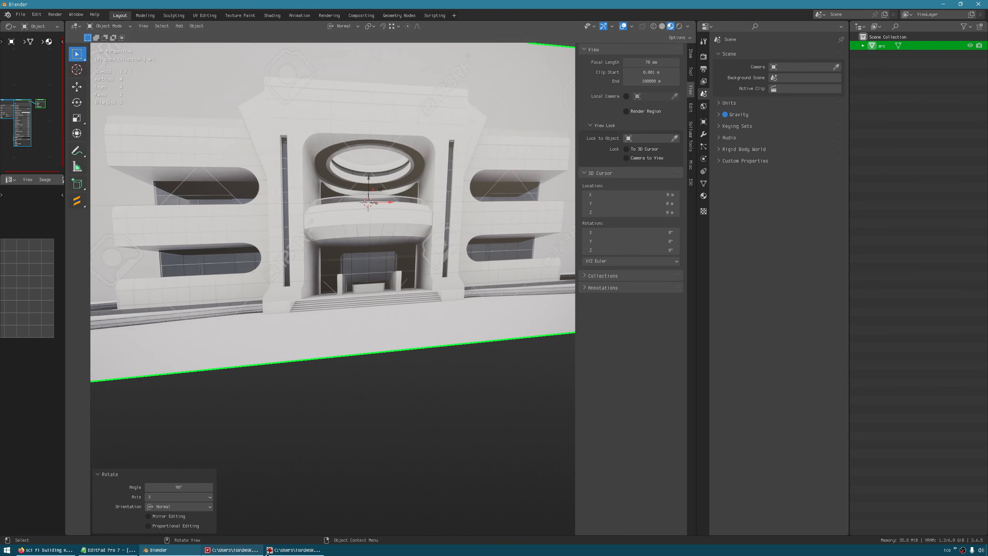
View the image plane straight from the front in perspective, with the sidebar hidden and the 3D viewport maximized
{"action": "middle_click_drag", "start_coordinate": [374, 258], "coordinate": [364, 351], "text": "ctrl"}
{"action": "mouse_move", "coordinate": [374, 283]}
{"action": "middle_mouse_down", "text": "shift"}
{"action": "mouse_move", "coordinate": [364, 350]}
{"action": "mouse_move", "coordinate": [347, 277]}
{"action": "mouse_move", "coordinate": [364, 293]}
{"action": "middle_mouse_up", "text": "shift"}
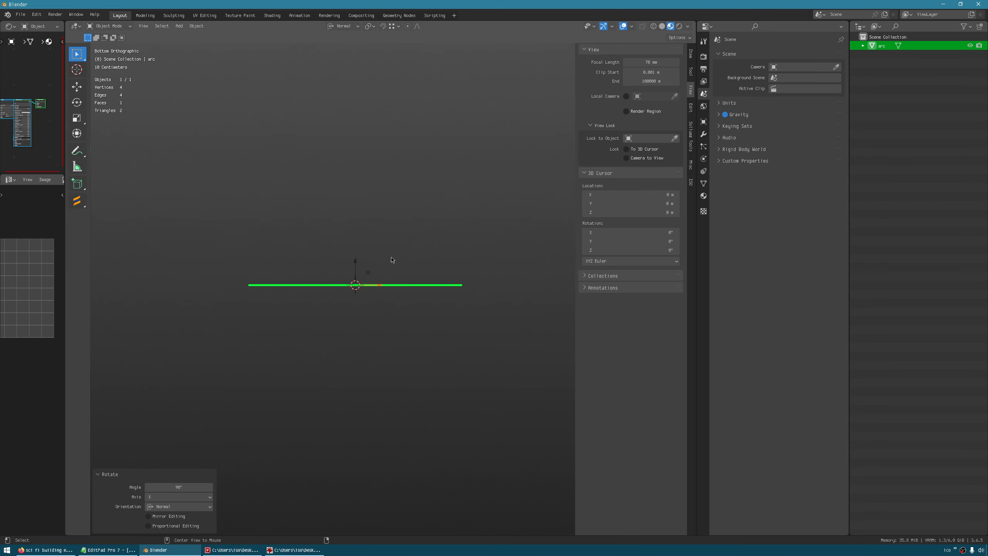
{"action": "middle_click_drag", "start_coordinate": [392, 260], "coordinate": [392, 241], "text": "alt"}
{"action": "middle_click_drag", "start_coordinate": [384, 319], "coordinate": [367, 295], "text": "shift"}
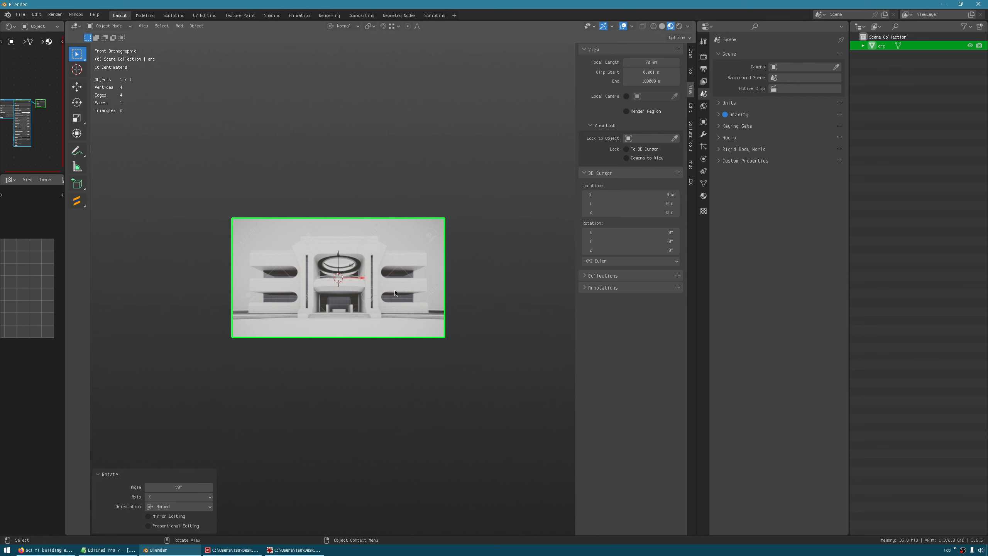
{"action": "middle_click_drag", "start_coordinate": [322, 332], "coordinate": [303, 296], "text": "ctrl"}
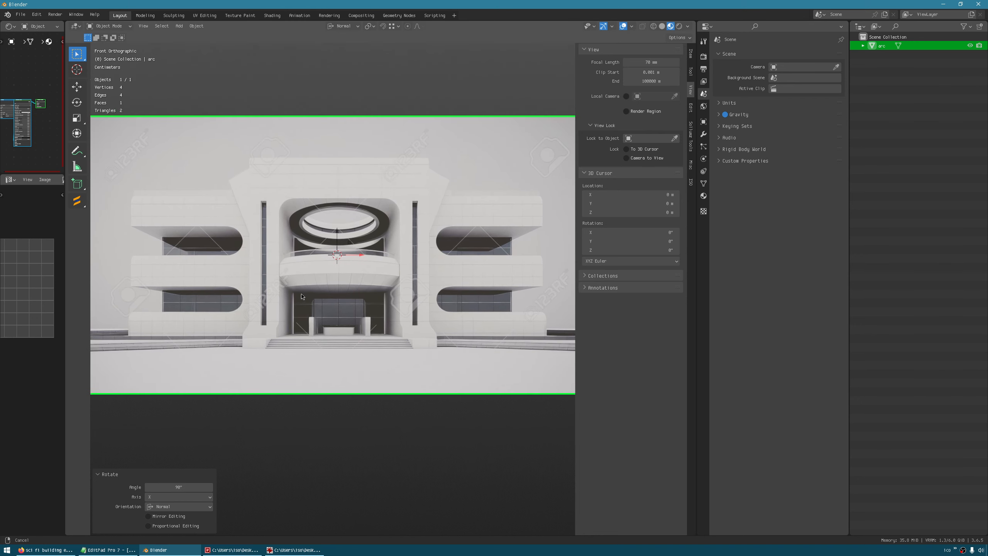
{"action": "key", "text": "shift+space"}
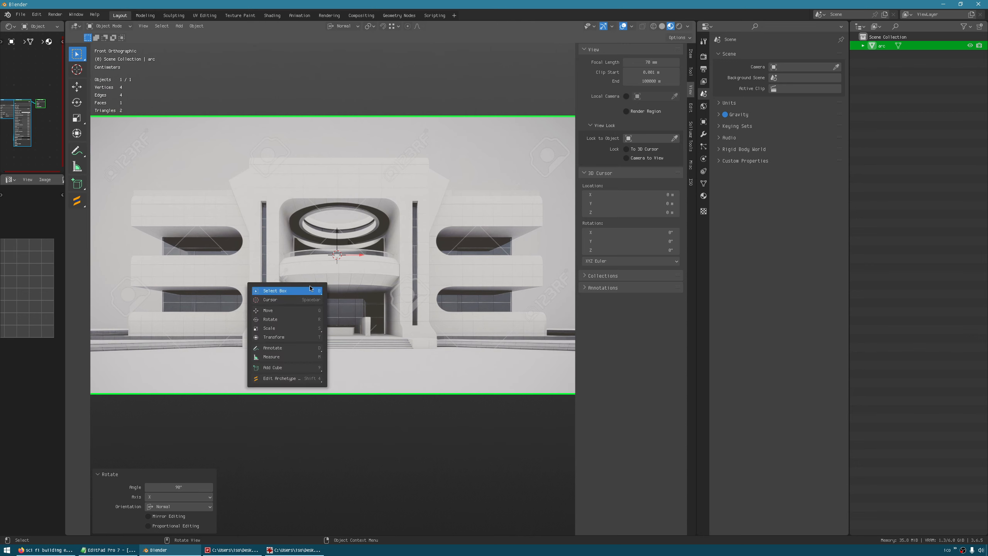
{"action": "key", "text": "KP_5"}
{"action": "key", "text": "n"}
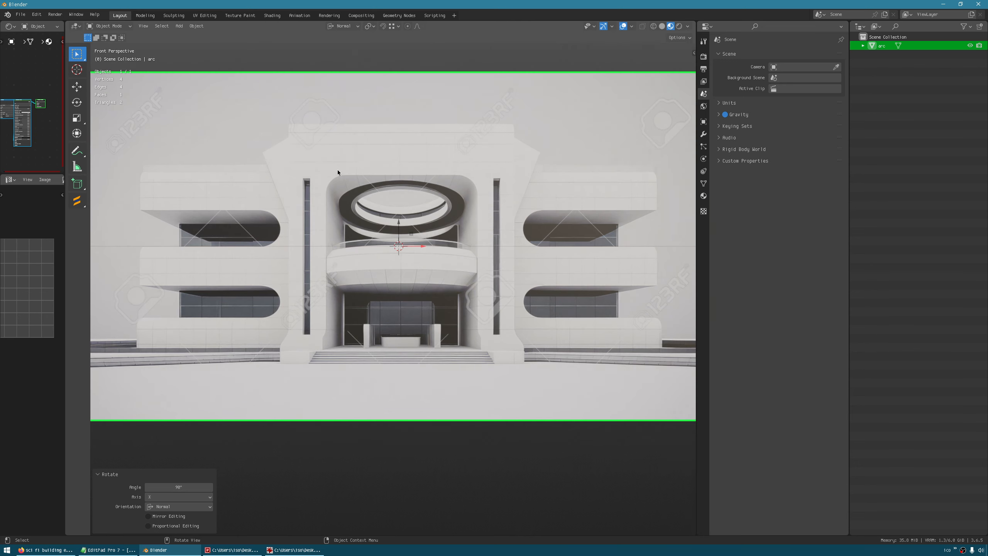
{"action": "key", "text": "ctrl+space"}
{"action": "scroll", "coordinate": [349, 200], "scroll_direction": "down", "scroll_amount": 3}
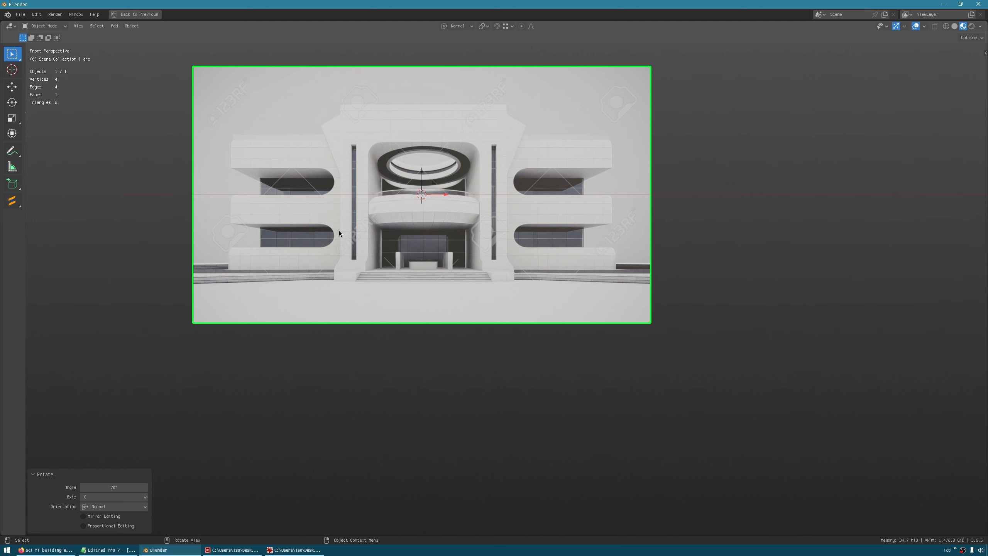
Add a 2 m cube and move it about 1.7 m in front of the image plane
{"action": "middle_click_drag", "start_coordinate": [339, 231], "coordinate": [541, 342]}
{"action": "left_click", "coordinate": [114, 26]}
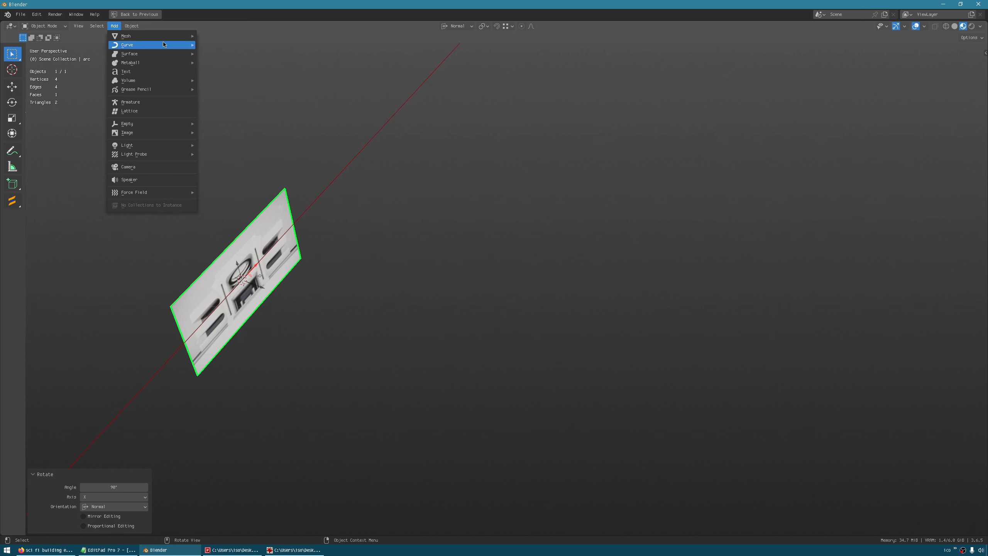
{"action": "mouse_move", "coordinate": [167, 37]}
{"action": "left_click", "coordinate": [251, 45]}
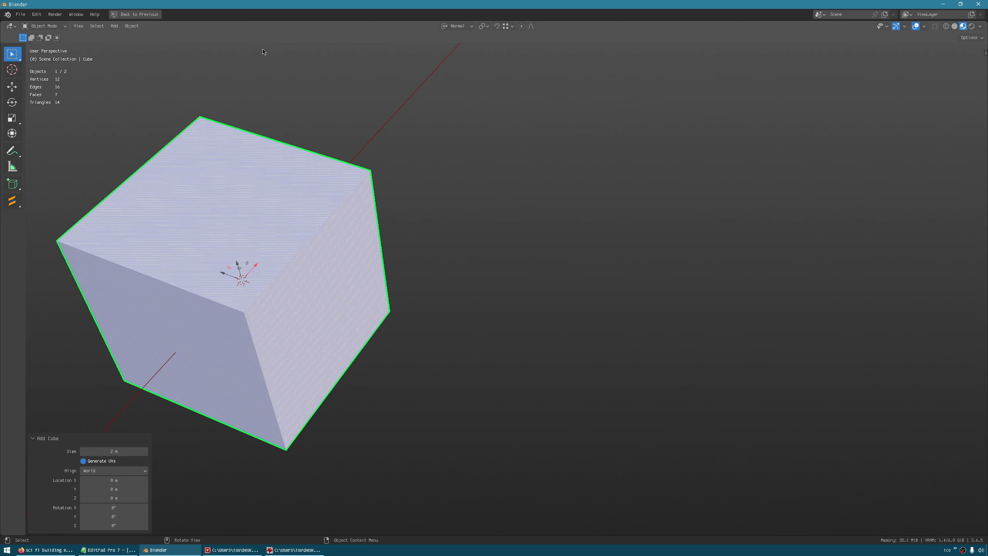
{"action": "middle_click_drag", "start_coordinate": [388, 286], "coordinate": [467, 217], "text": "shift"}
{"action": "key", "text": "g"}
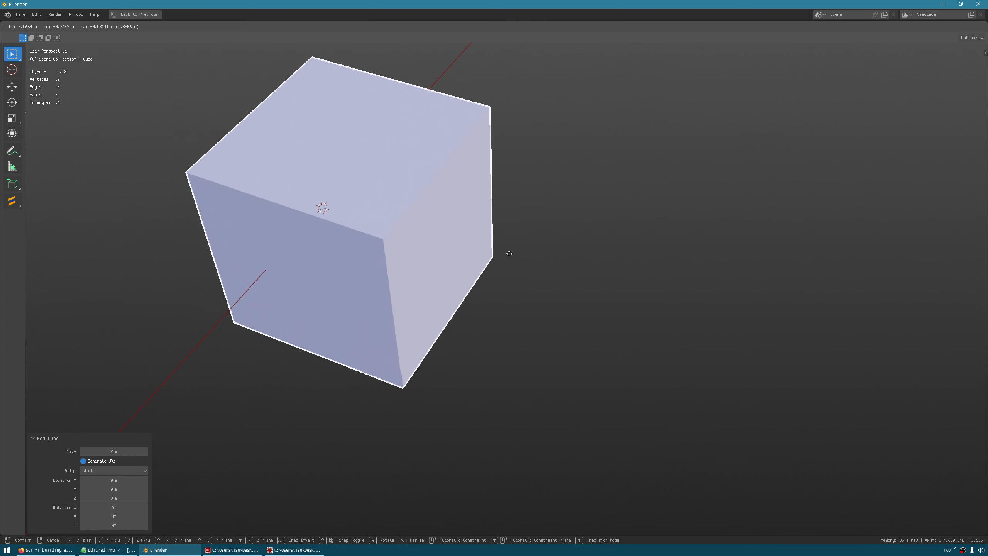
{"action": "left_click", "coordinate": [618, 299]}
{"action": "middle_click_drag", "start_coordinate": [618, 299], "coordinate": [455, 252]}
Show the viewport sidebar again and scale the cube down uniformly by a factor of about 0.4
{"action": "key", "text": "ctrl+space"}
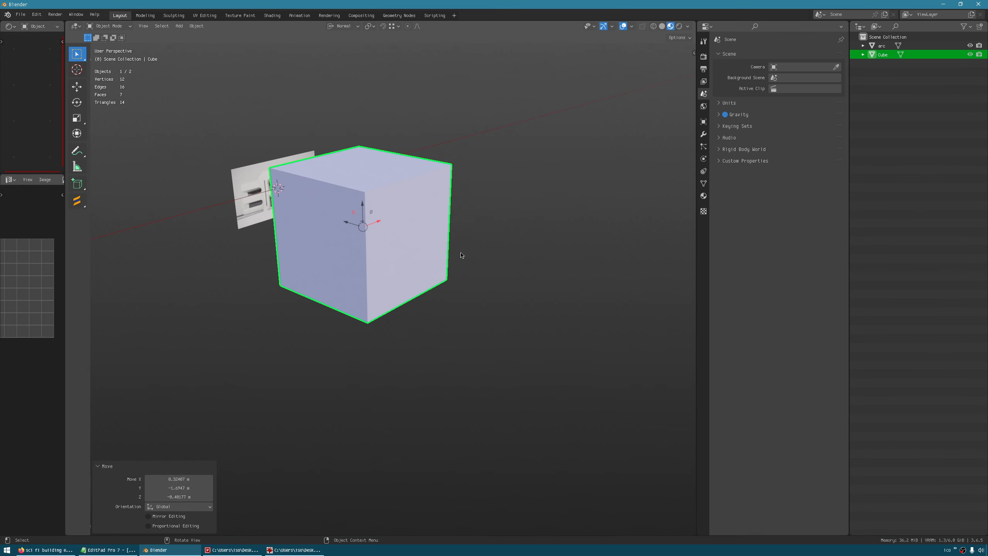
{"action": "right_click", "coordinate": [461, 256]}
{"action": "key", "text": "ctrl+space"}
{"action": "key", "text": "n"}
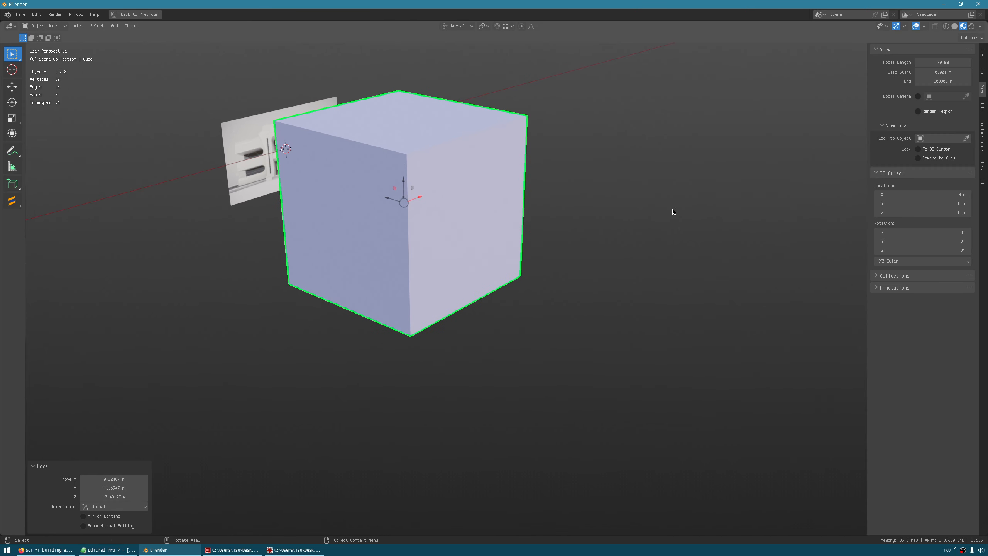
{"action": "middle_click_drag", "start_coordinate": [595, 206], "coordinate": [534, 357]}
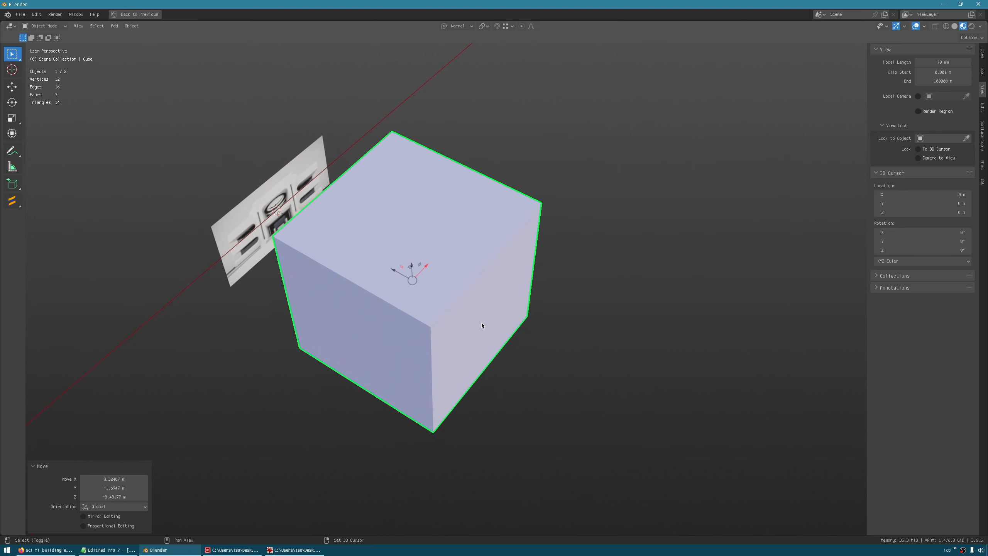
{"action": "middle_click_drag", "start_coordinate": [484, 326], "coordinate": [476, 275]}
{"action": "key", "text": "s"}
{"action": "left_click", "coordinate": [529, 276]}
{"action": "scroll", "coordinate": [416, 218], "scroll_direction": "up", "scroll_amount": 9}
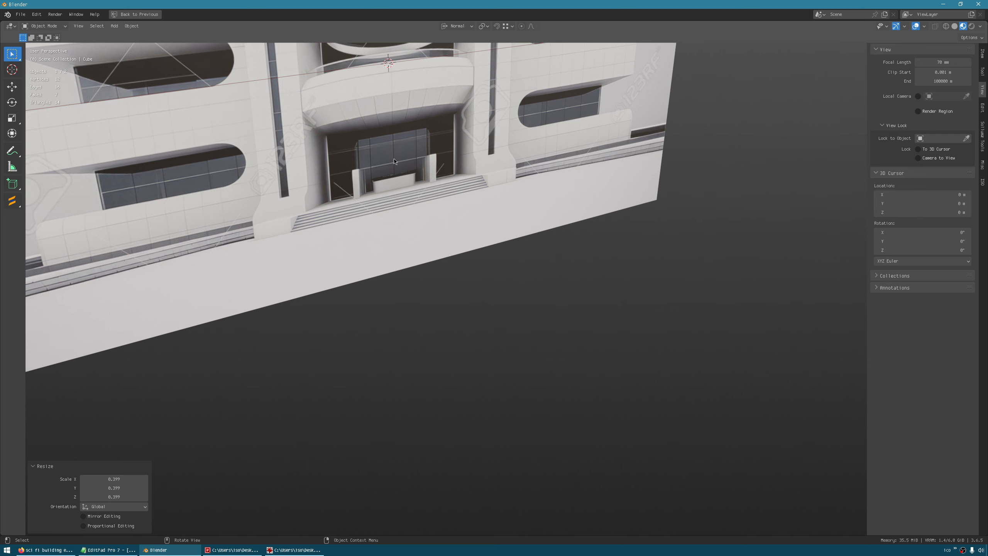
Examine the reference image plane up close and at an angle, together with the cube in front of it
{"action": "scroll", "coordinate": [435, 194], "scroll_direction": "down", "scroll_amount": 4}
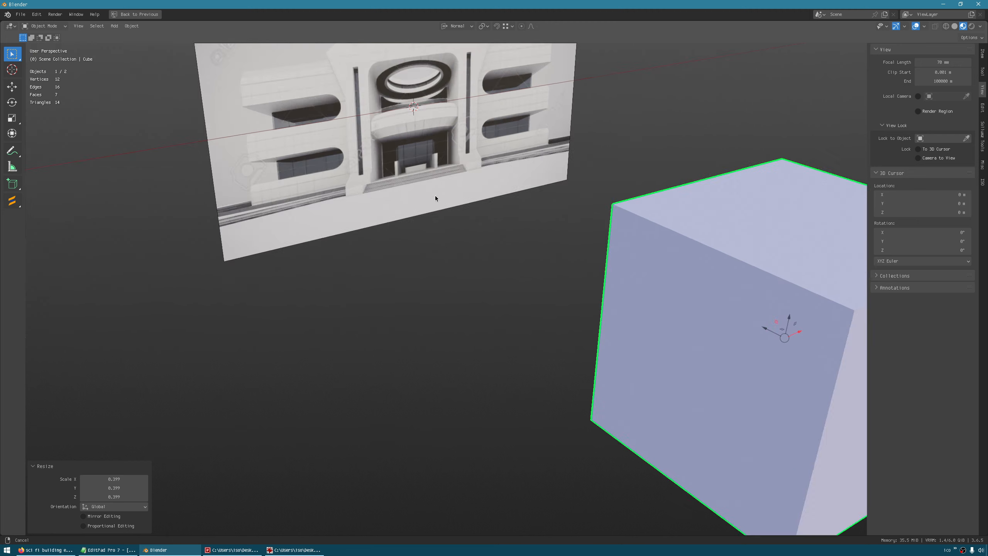
{"action": "scroll", "coordinate": [471, 153], "scroll_direction": "down", "scroll_amount": 3}
{"action": "middle_click_drag", "start_coordinate": [482, 158], "coordinate": [445, 215], "text": "shift"}
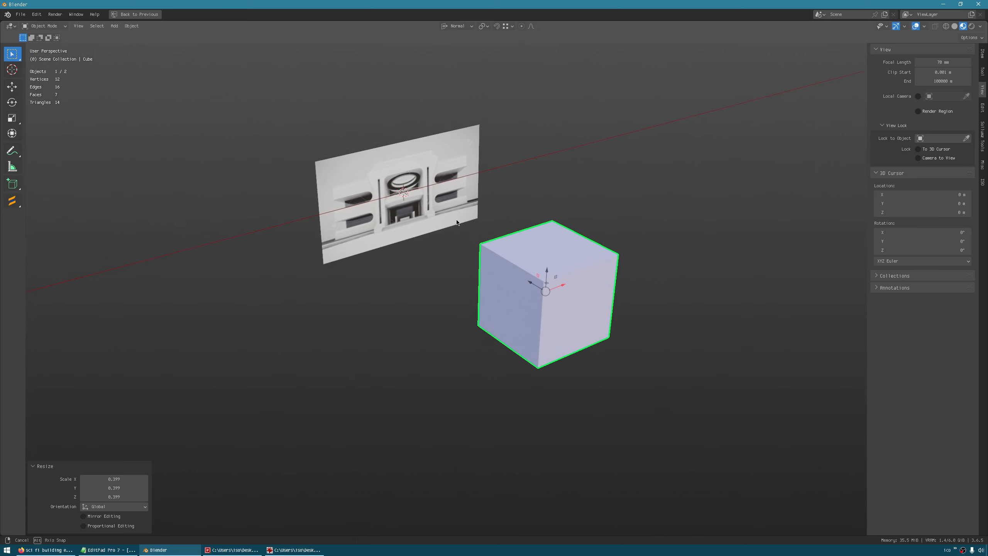
{"action": "scroll", "coordinate": [447, 214], "scroll_direction": "up", "scroll_amount": 7}
{"action": "middle_click_drag", "start_coordinate": [369, 150], "coordinate": [381, 168]}
{"action": "scroll", "coordinate": [416, 203], "scroll_direction": "down", "scroll_amount": 6}
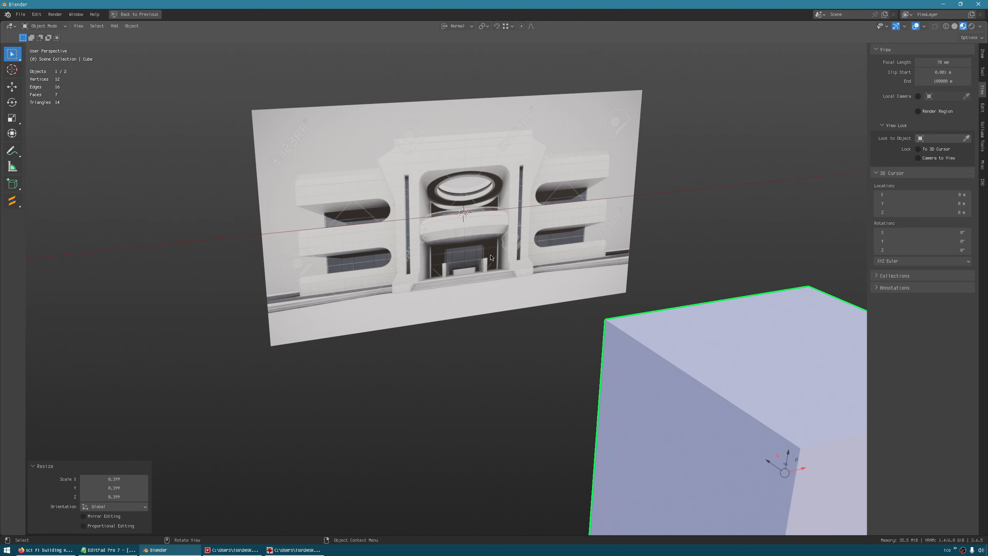
{"action": "scroll", "coordinate": [491, 254], "scroll_direction": "down", "scroll_amount": 3}
{"action": "key", "text": "g"}
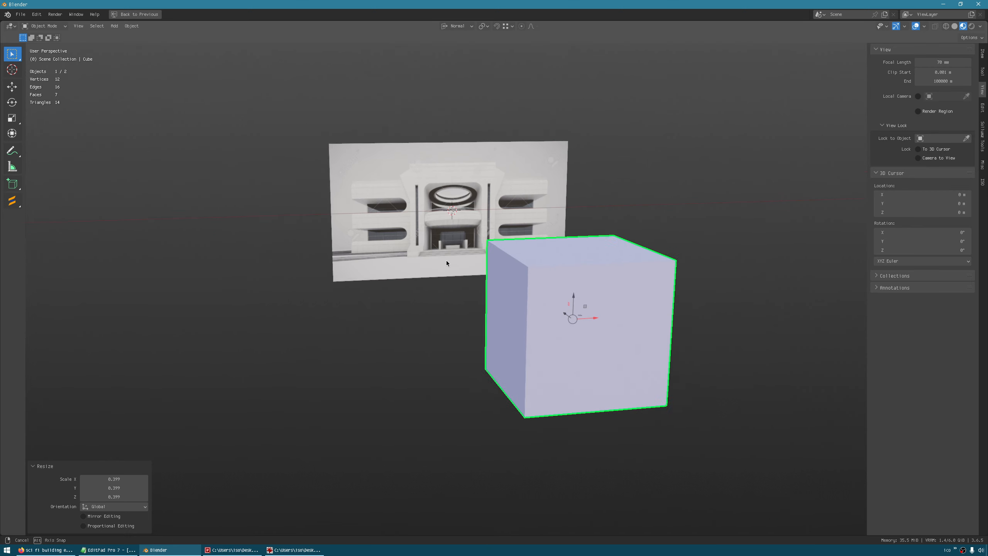
{"action": "right_click", "coordinate": [466, 286]}
In Edit Mode, add one horizontal loop cut around the cube and slide it about halfway towards the top, factor about -0.51
{"action": "key", "text": "Tab"}
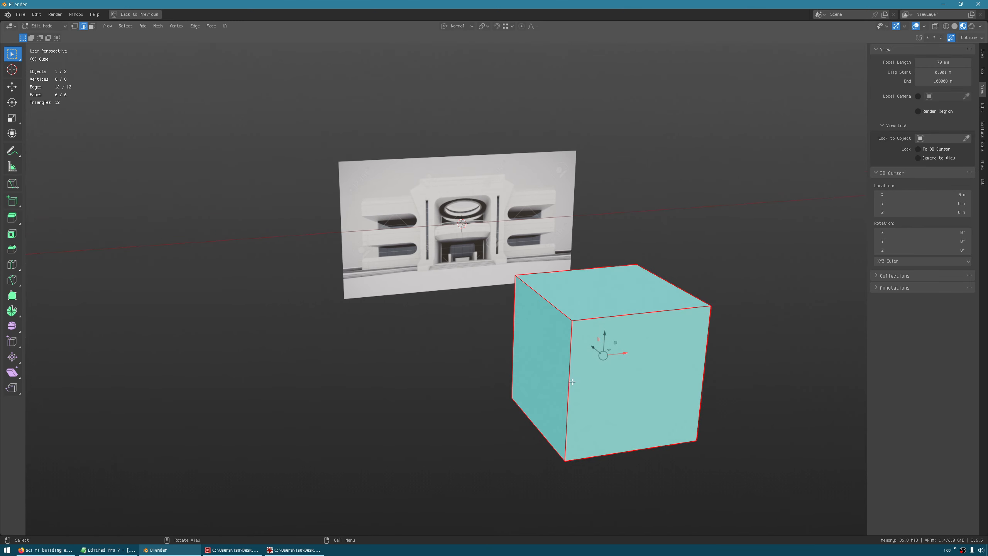
{"action": "left_click", "coordinate": [571, 381]}
{"action": "middle_click_drag", "start_coordinate": [573, 380], "coordinate": [560, 335]}
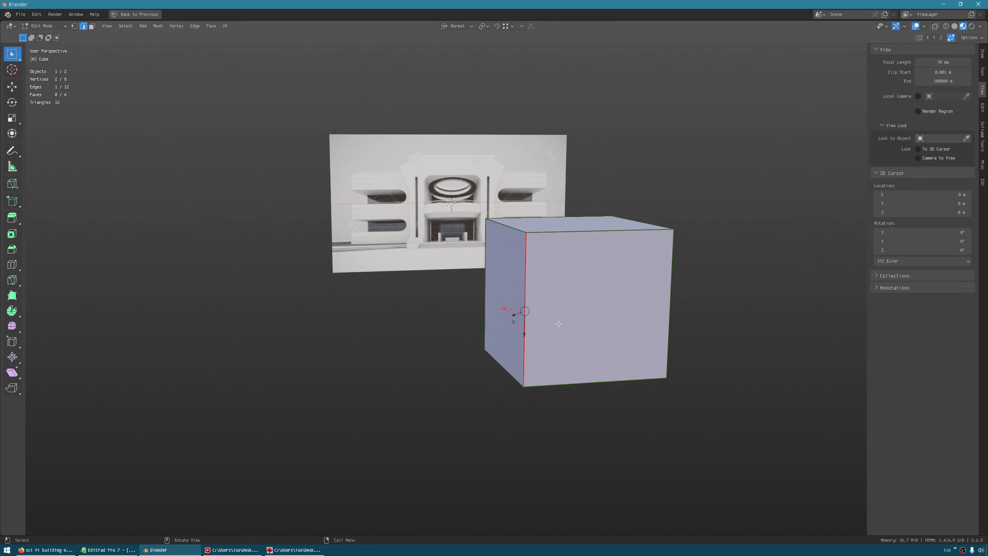
{"action": "key", "text": "ctrl+r"}
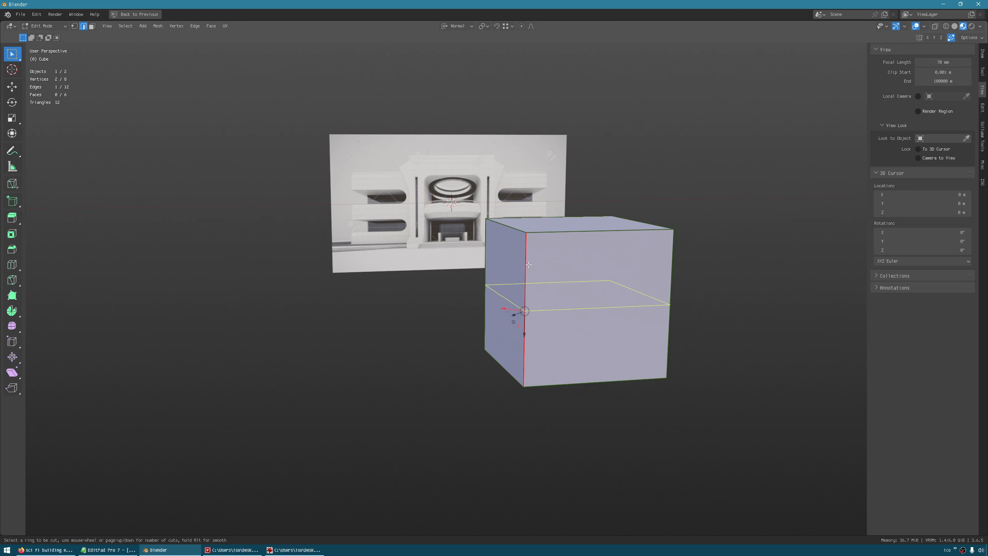
{"action": "left_click", "coordinate": [529, 265]}
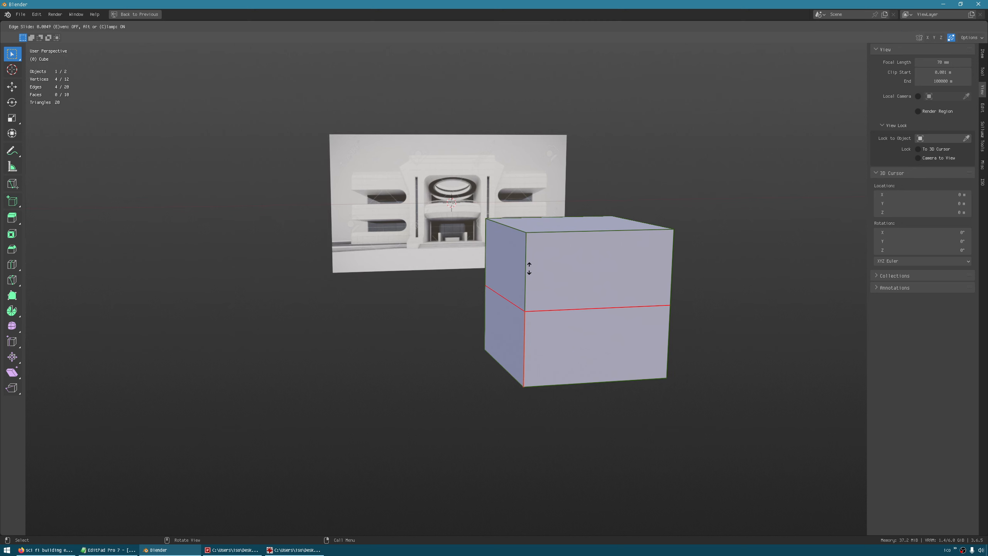
{"action": "left_click", "coordinate": [530, 229]}
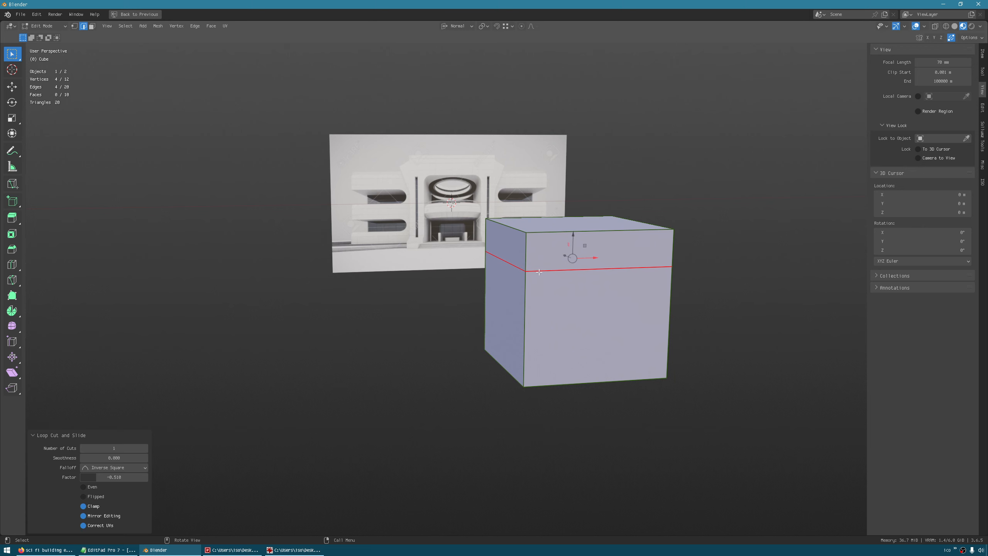
{"action": "key", "text": "ctrl+z"}
{"action": "key", "text": "ctrl+shift+z"}
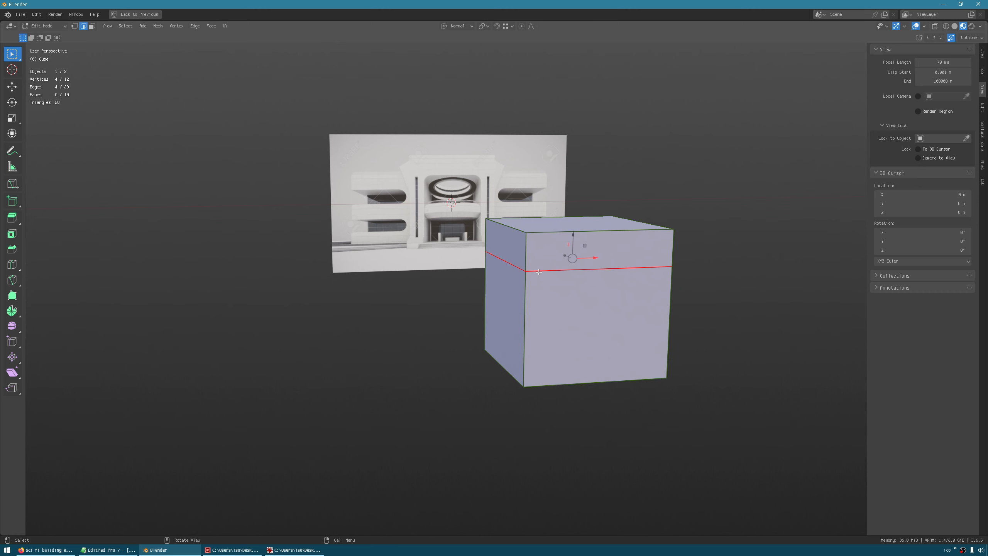
{"action": "key", "text": "s"}
{"action": "key", "text": "x"}
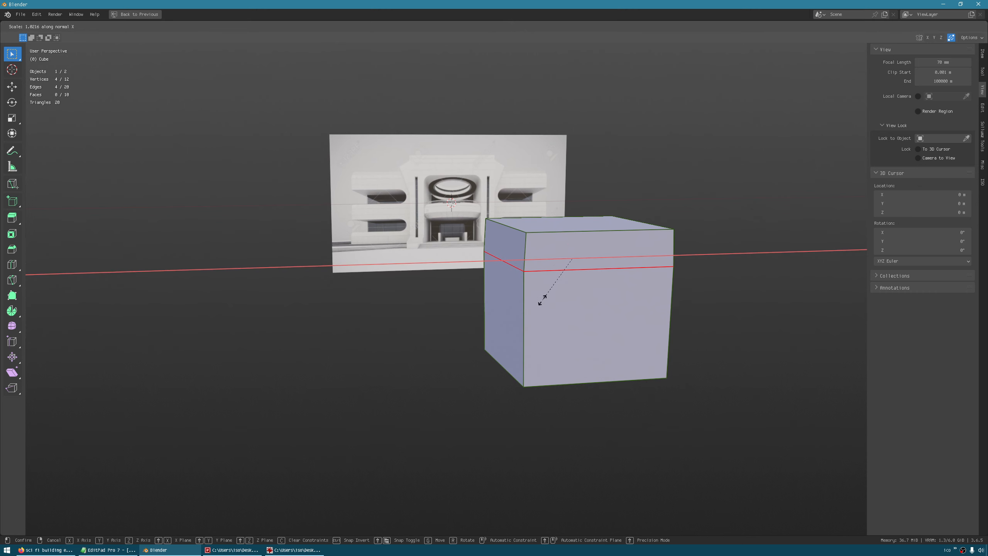
{"action": "left_click", "coordinate": [546, 326]}
Select the cube's faces below the loop cut, scale them uniformly by 0.7 and shift them slightly upwards
{"action": "key", "text": "3"}
{"action": "left_click", "coordinate": [535, 317]}
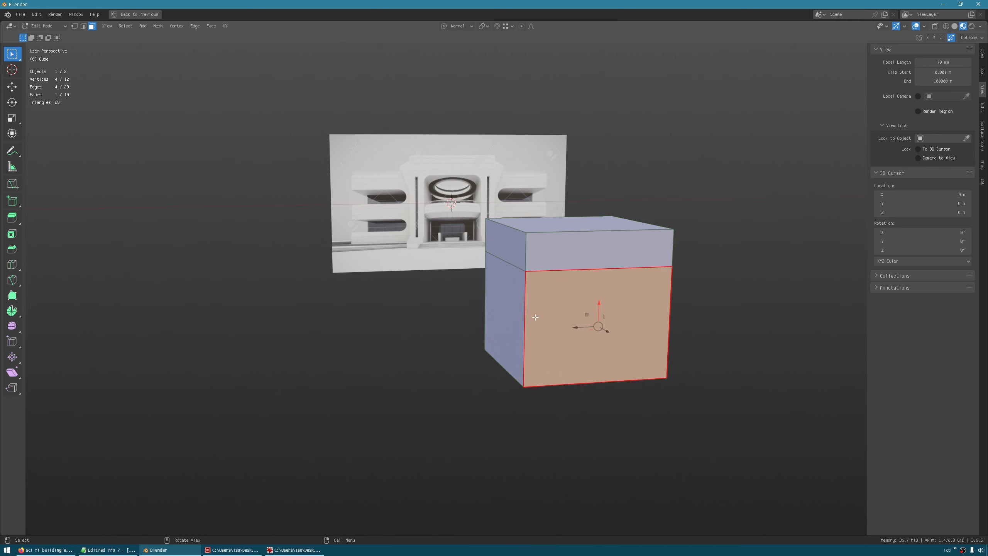
{"action": "left_click", "coordinate": [516, 315], "text": "shift"}
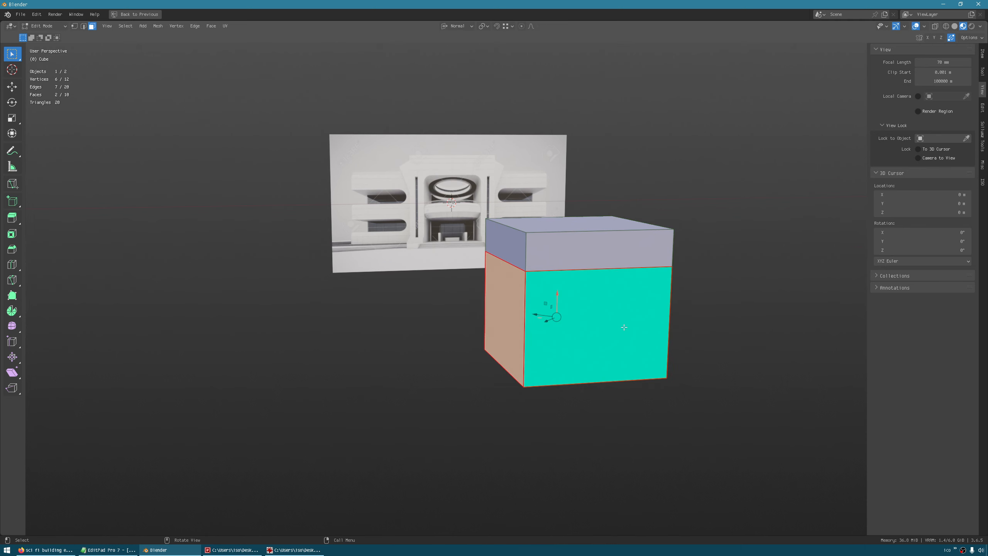
{"action": "left_click", "coordinate": [519, 337], "text": "alt+shift"}
{"action": "key", "text": "s"}
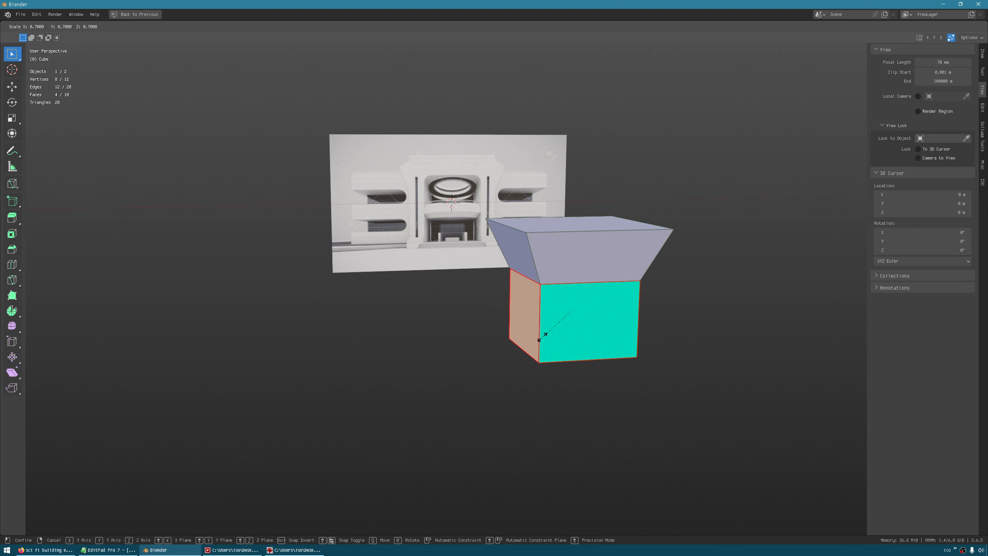
{"action": "left_click", "coordinate": [542, 335]}
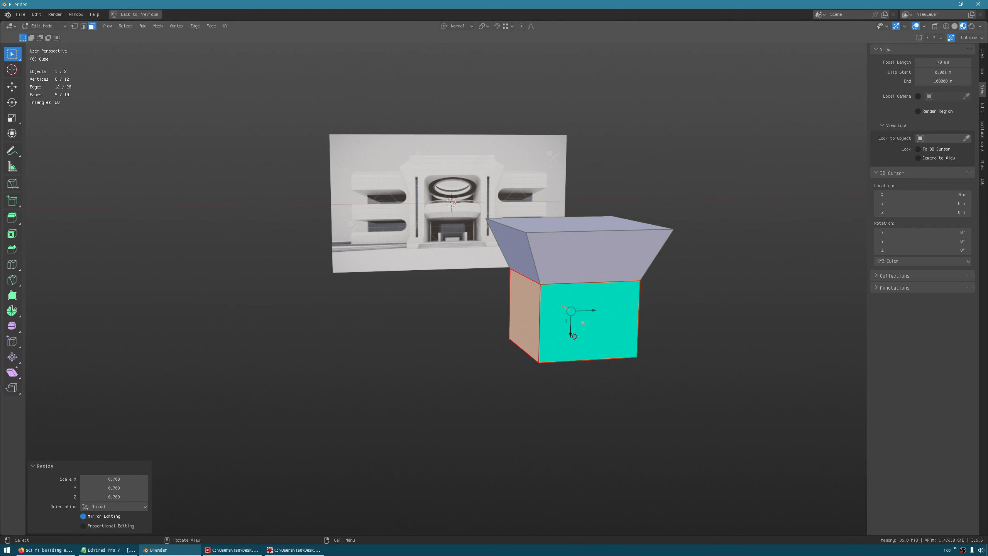
{"action": "left_click_drag", "start_coordinate": [570, 335], "coordinate": [570, 332]}
{"action": "key", "text": "2"}
{"action": "left_click", "coordinate": [567, 280], "text": "alt"}
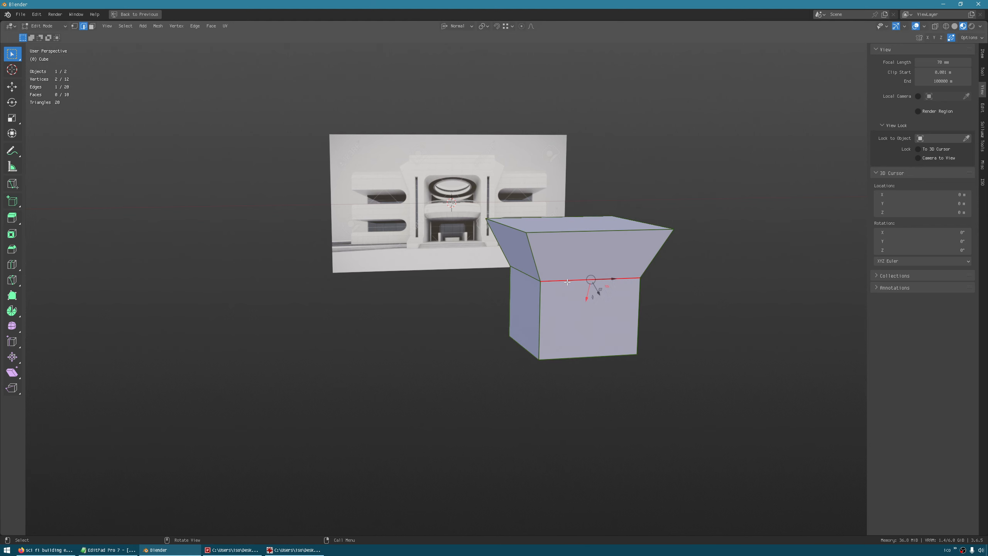
{"action": "mouse_move", "coordinate": [552, 354]}
{"action": "middle_mouse_down"}
{"action": "mouse_move", "coordinate": [538, 340]}
{"action": "mouse_move", "coordinate": [564, 335]}
{"action": "mouse_move", "coordinate": [540, 342]}
{"action": "mouse_move", "coordinate": [546, 358]}
{"action": "middle_mouse_up"}
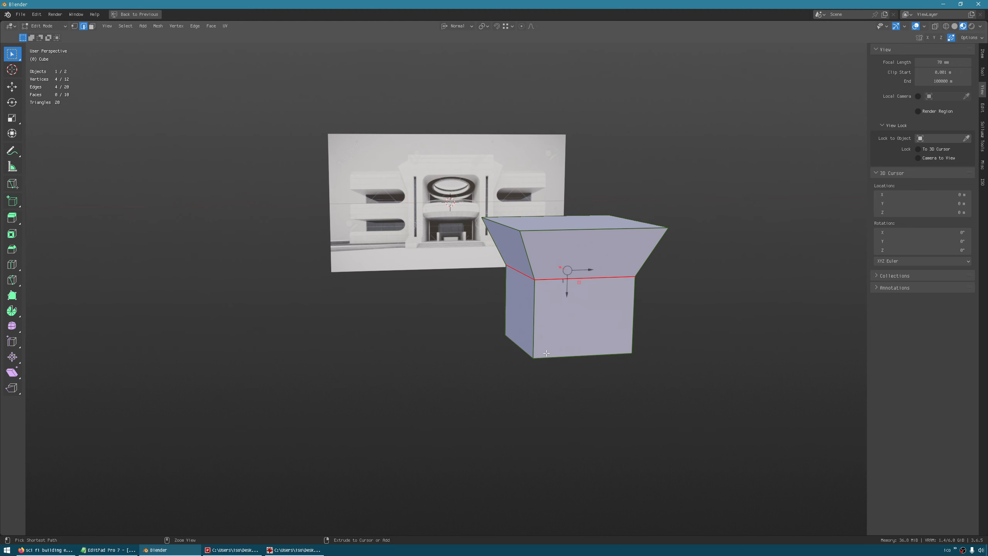
{"action": "key", "text": "ctrl+z"}
{"action": "key", "text": "ctrl+z"}
Scale the selected lower faces of the cube uniformly once more
{"action": "key", "text": "s"}
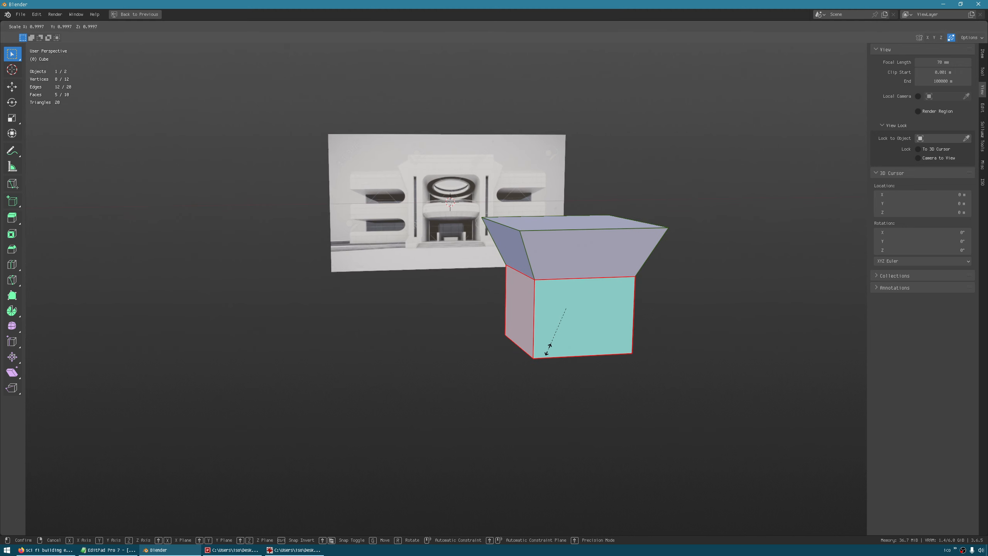